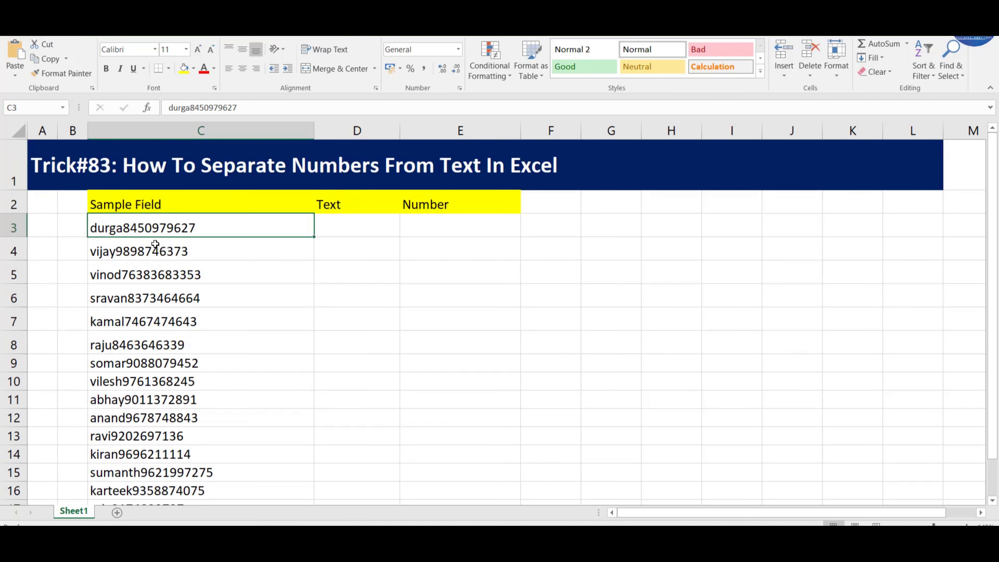
Freeze the panes at cell C3 so the title and header rows and columns A:B stay fixed
scroll(151, 238, "up", 1)
scroll(165, 240, "up", 1)
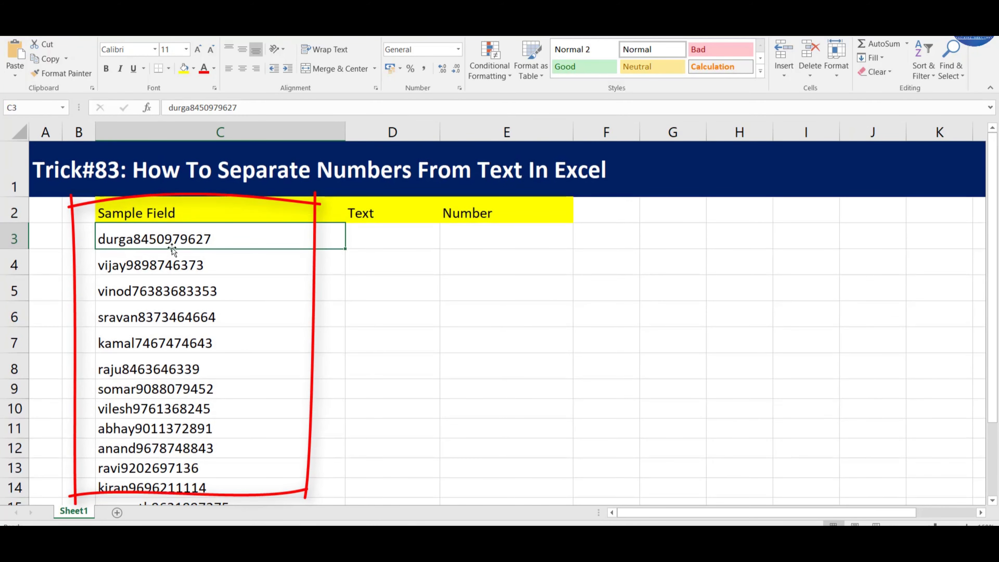
scroll(200, 259, "down", 2)
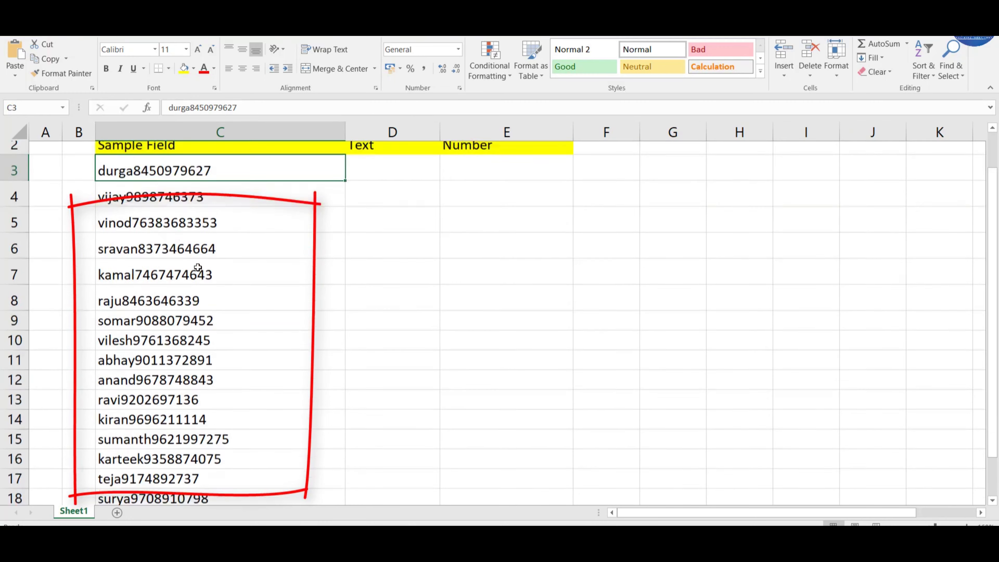
scroll(251, 298, "up", 2)
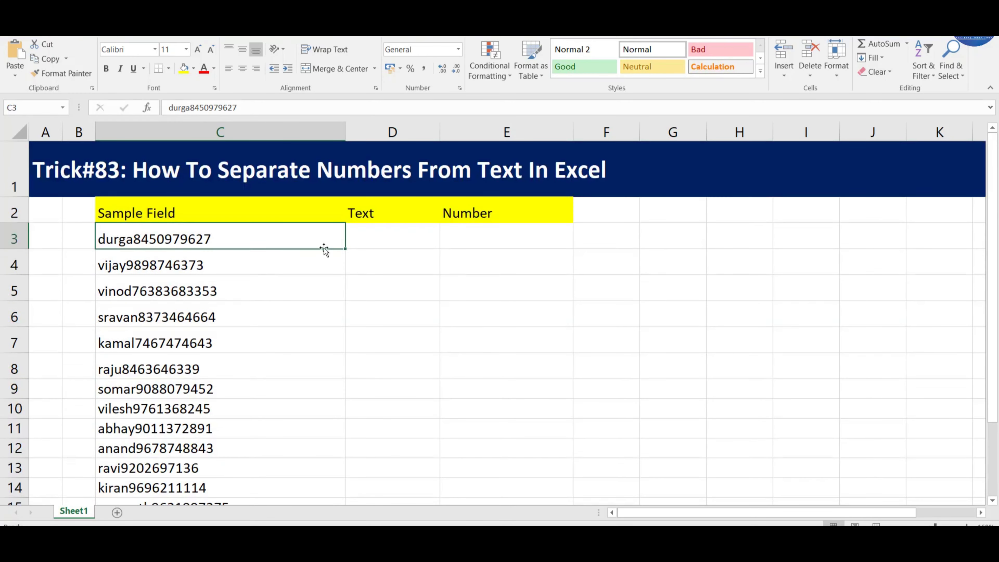
left_click(339, 27)
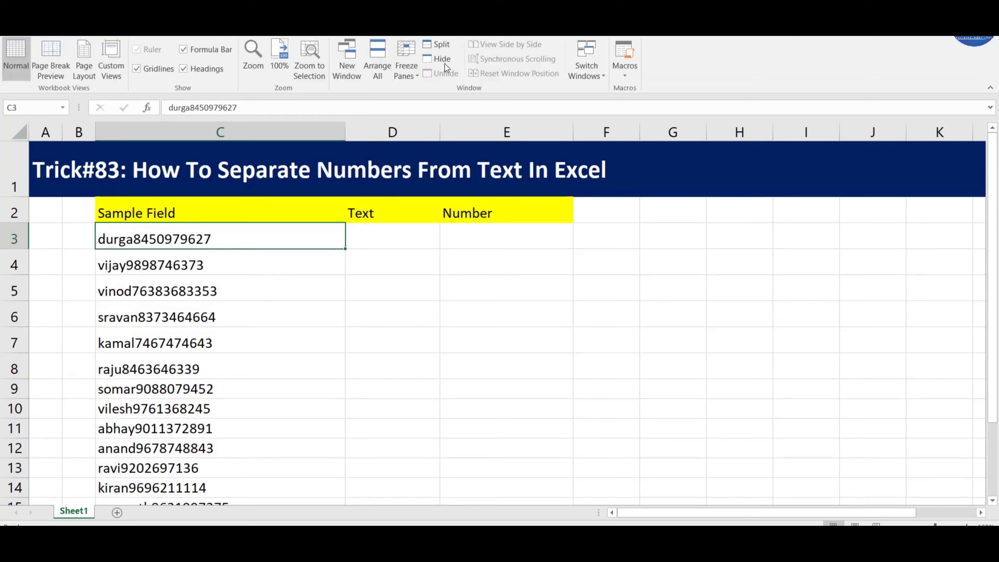
left_click(406, 67)
left_click(450, 89)
left_click(297, 265)
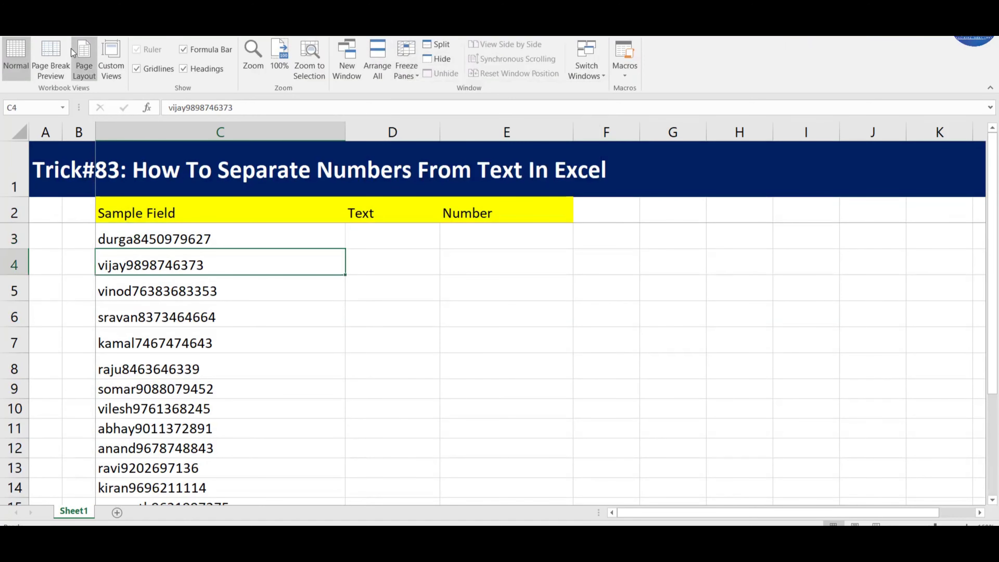
Widen column D, the Text column, so it has more room for the extracted values
left_click(46, 27)
left_click(375, 230)
left_click(501, 249)
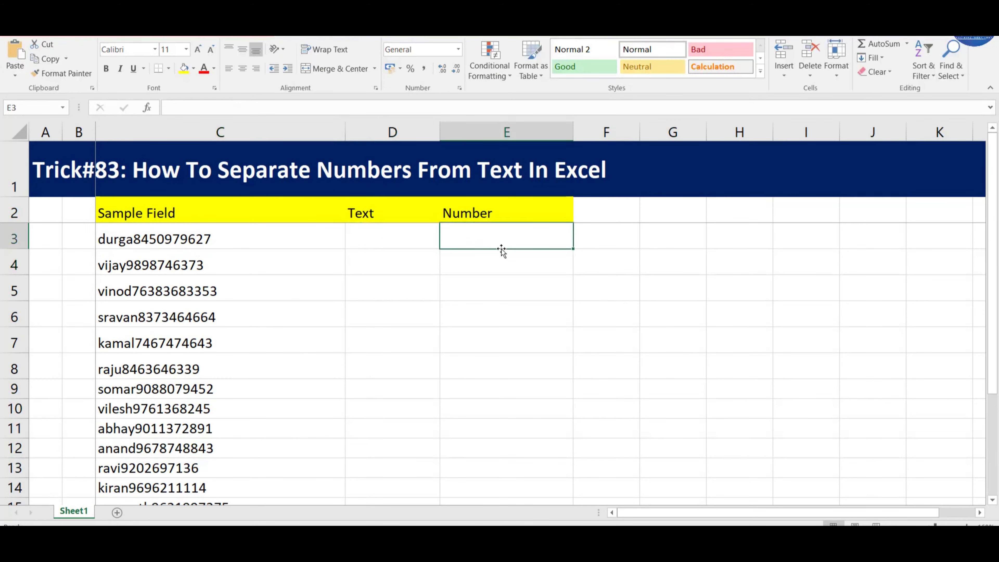
left_click_drag(440, 133, 467, 132)
In cell D3, write the formula =FIND({0,1,2,3,4,5,6,7,8,9},C3) to locate each digit in the sample value
left_click(423, 236)
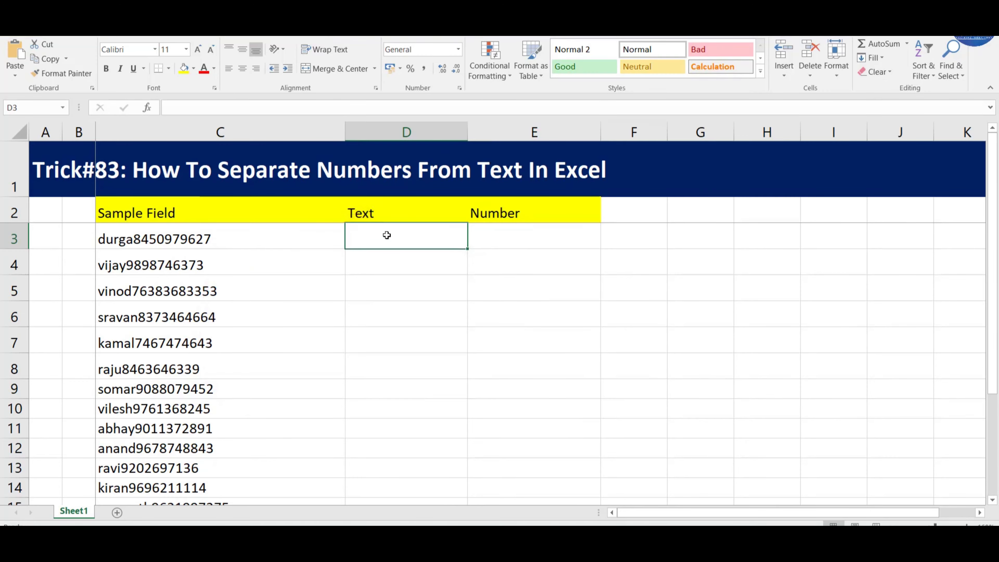
type("=")
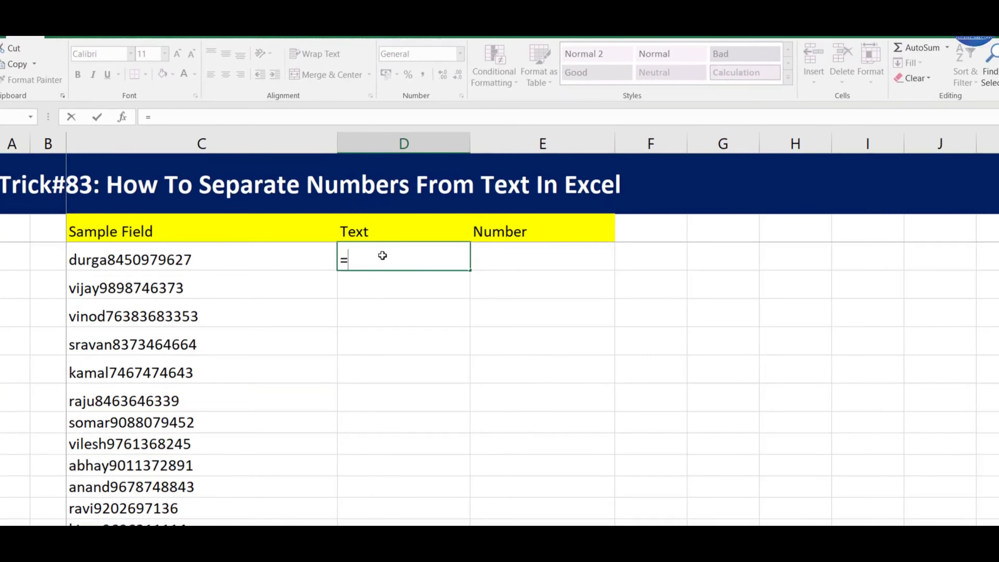
type("FIND")
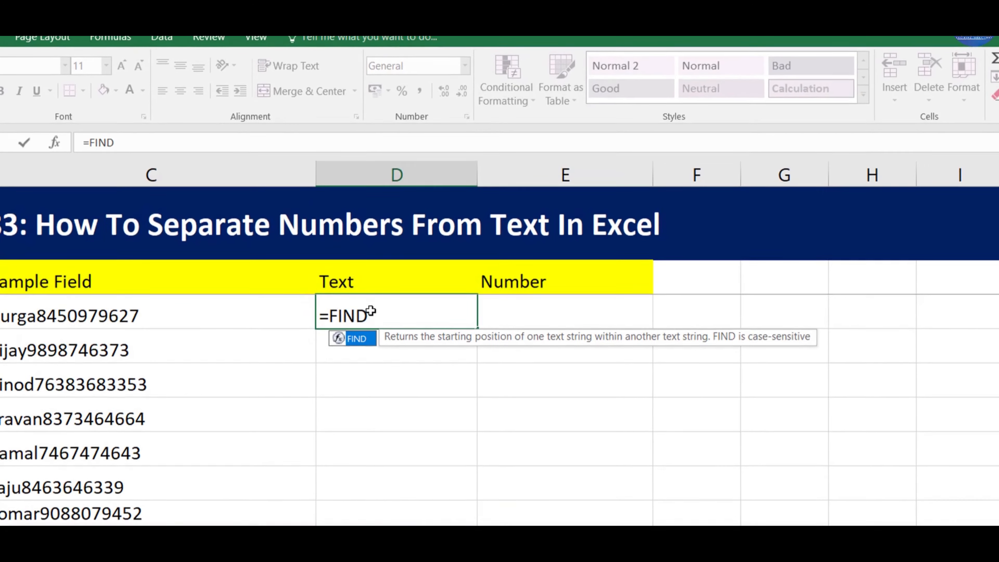
type("(")
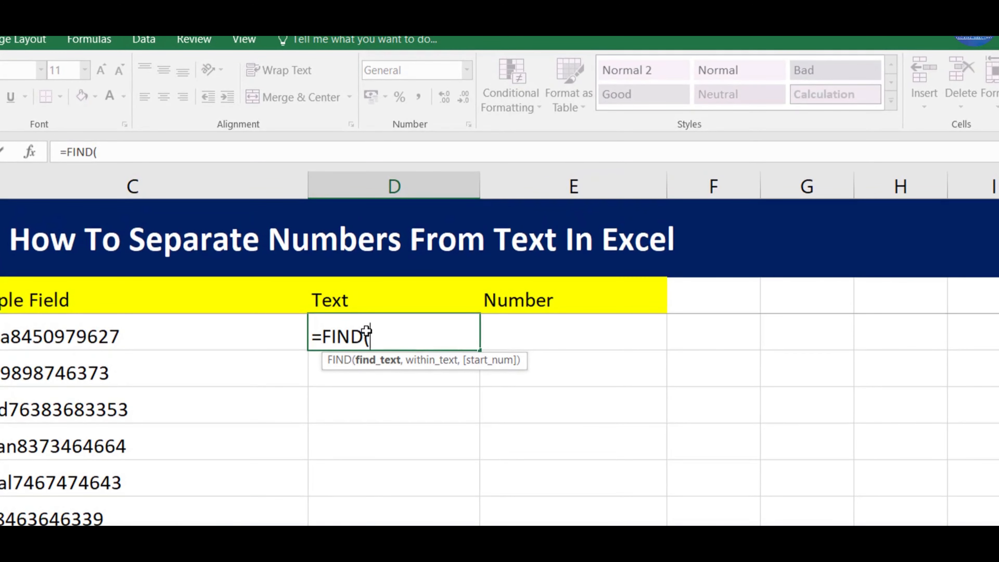
type("{0,")
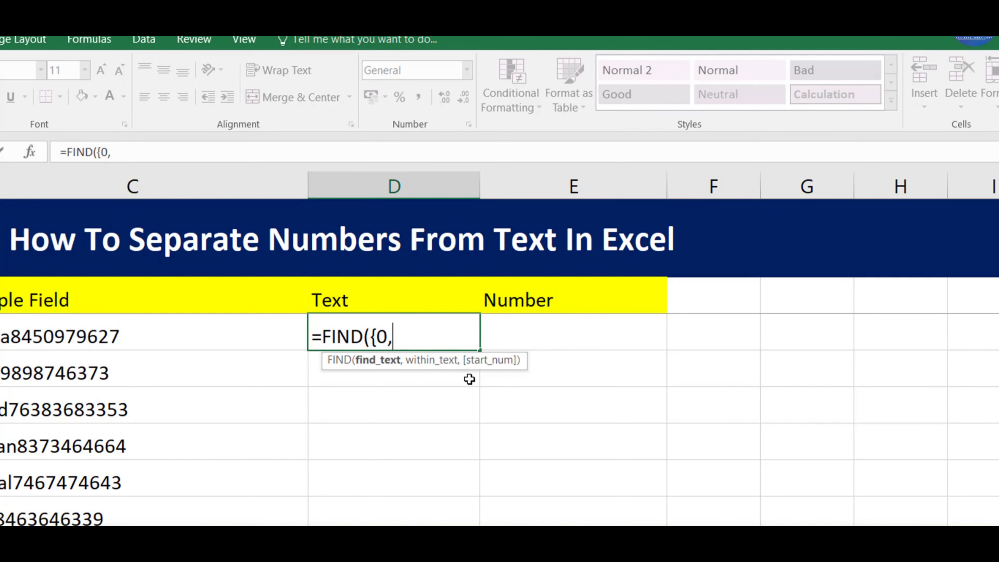
type("1,2,3,")
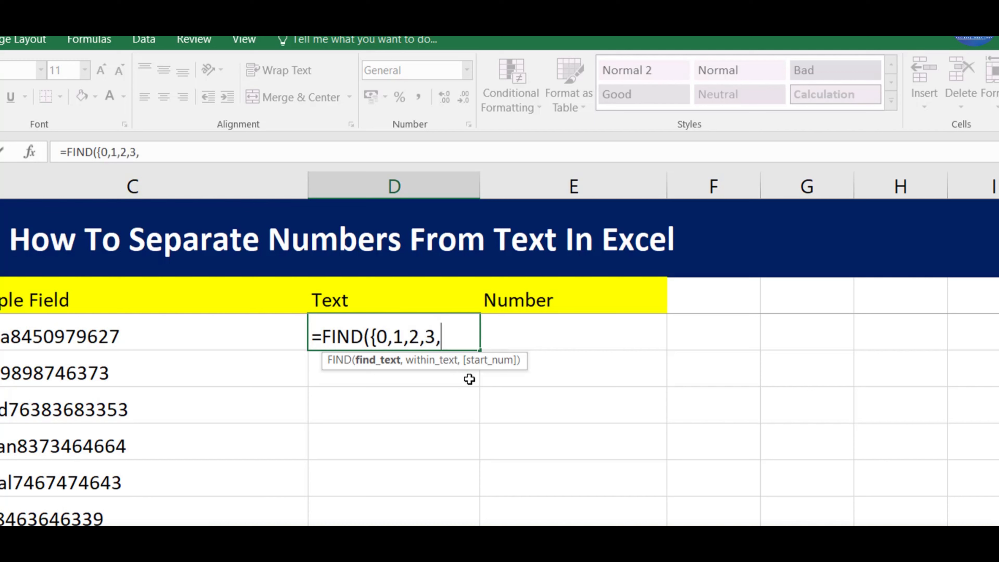
type("4,5,6,7,8,9")
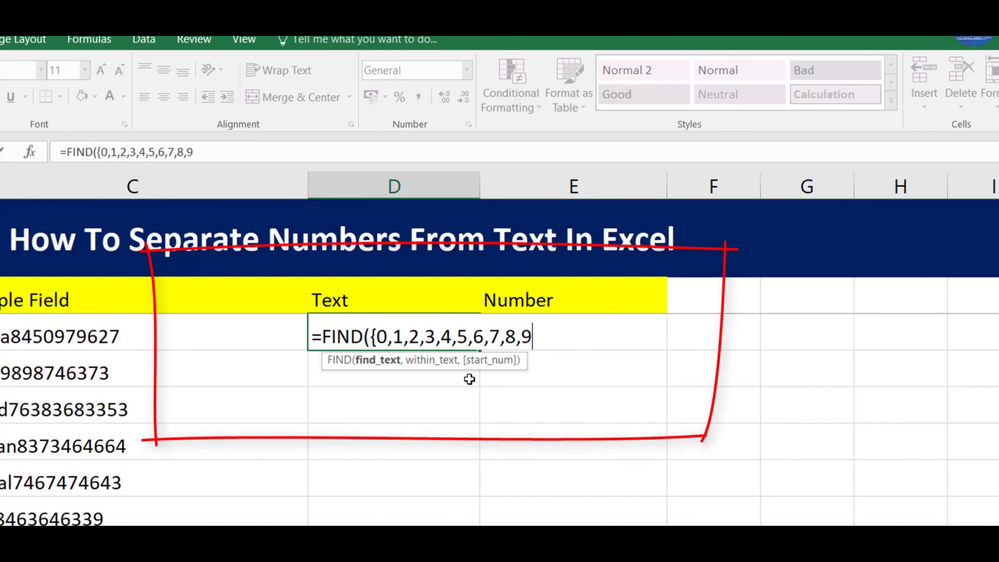
type("}")
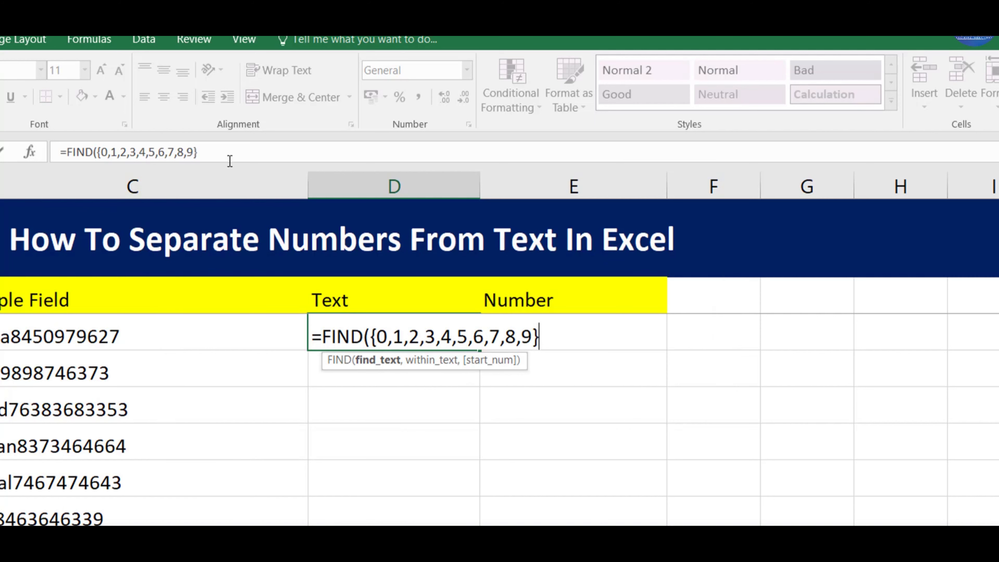
left_click(229, 152)
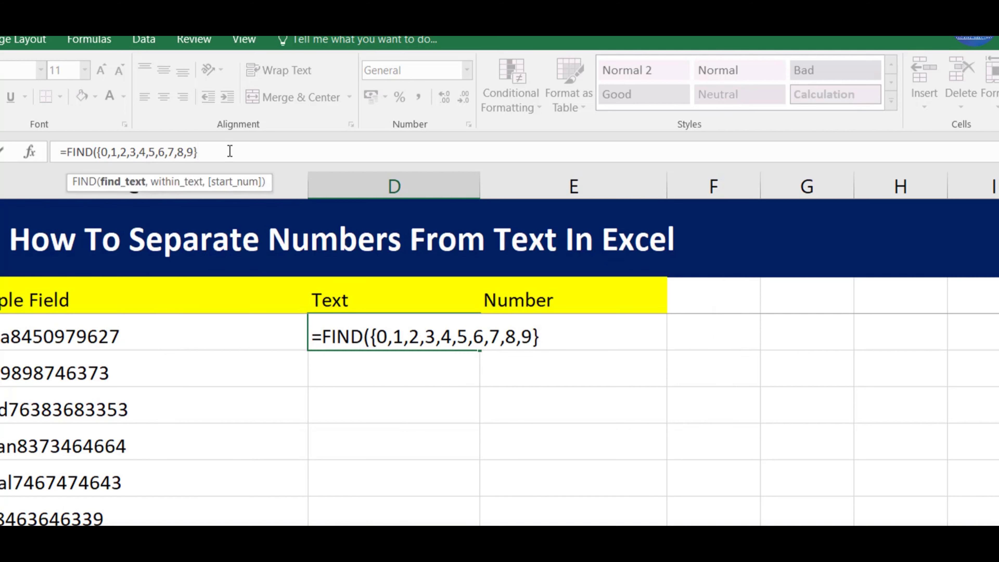
type(",c")
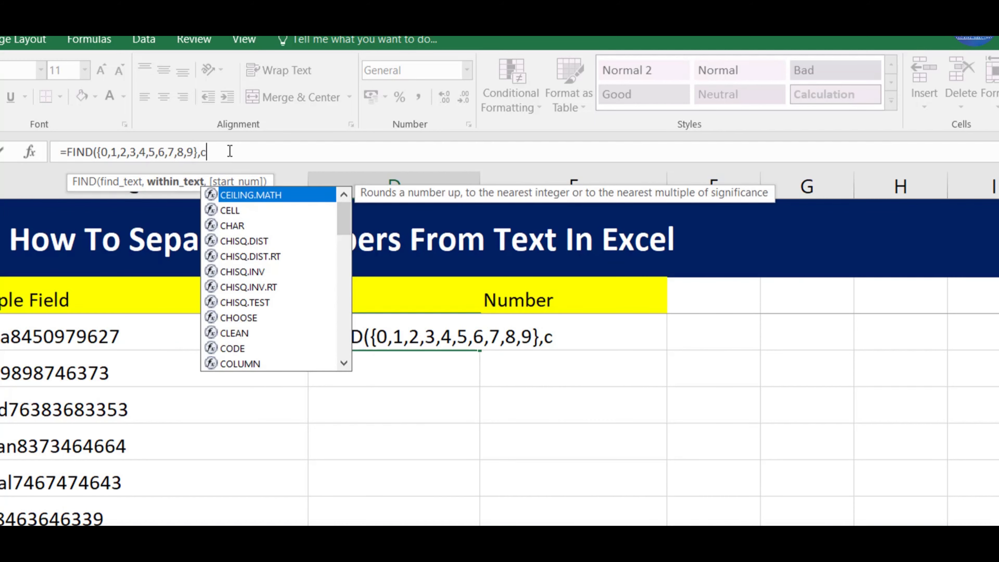
type("3")
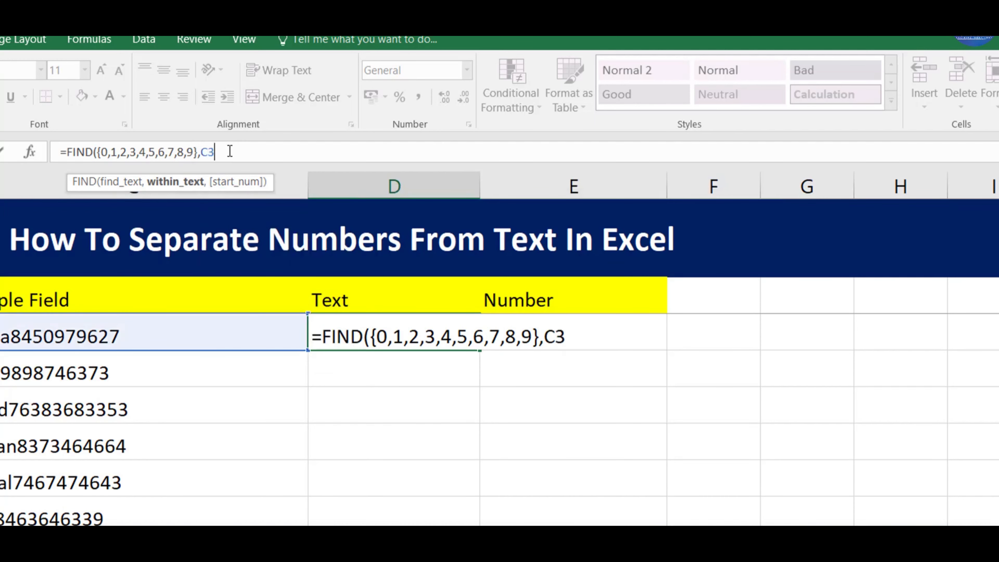
type(")")
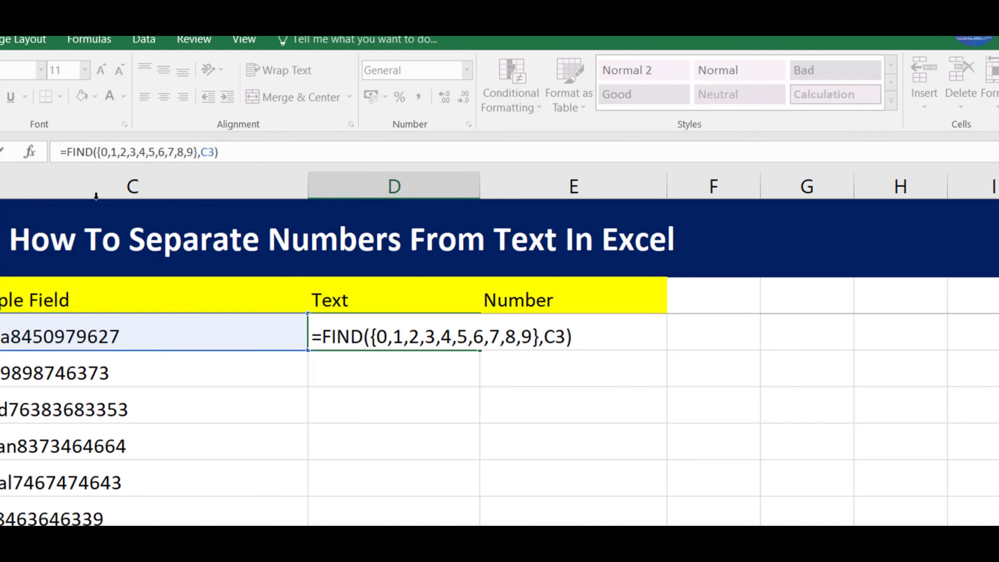
Wrap the FIND expression in D3 in IFERROR, with an empty string "" as the error value
type("IFERROR")
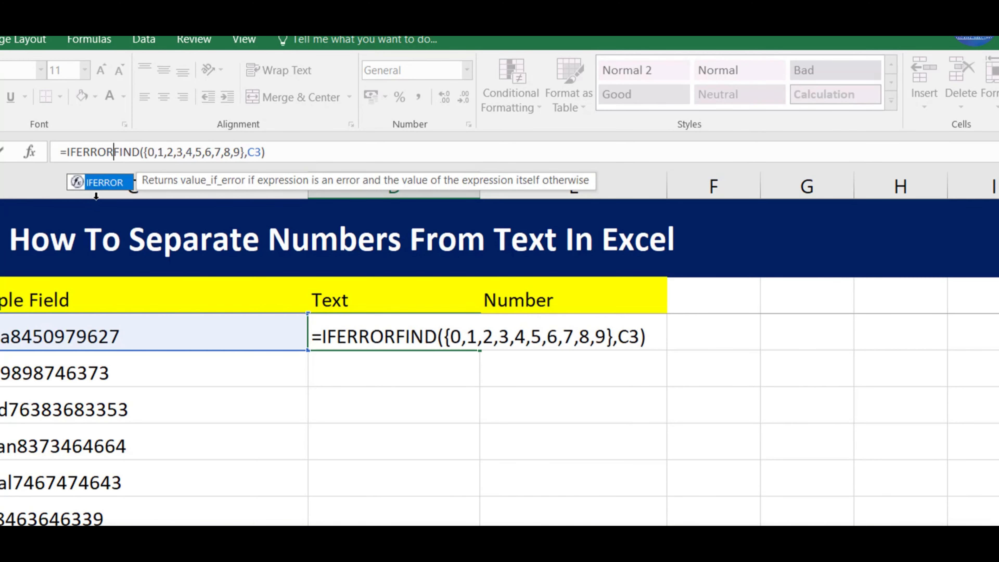
type("(")
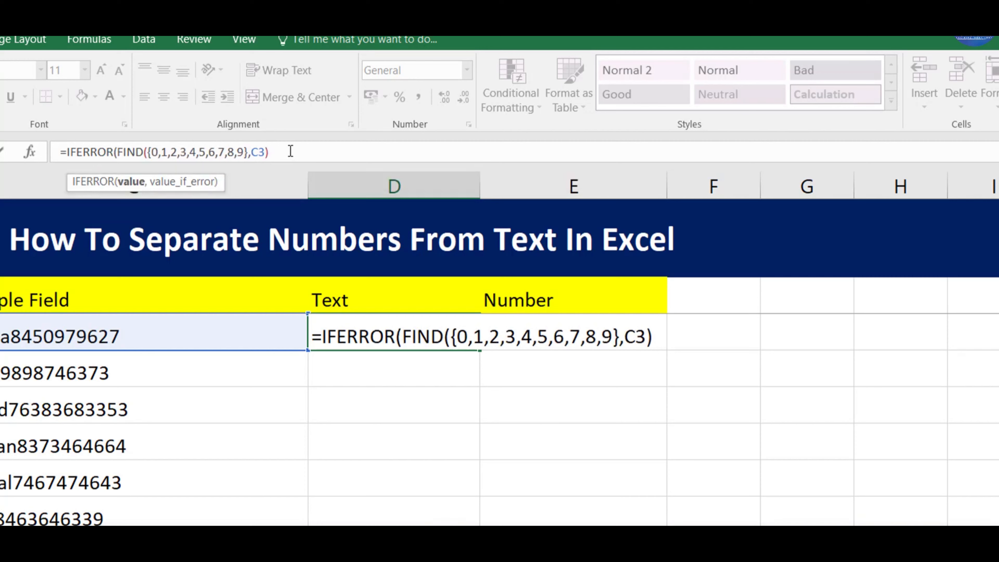
type(",\"\"")
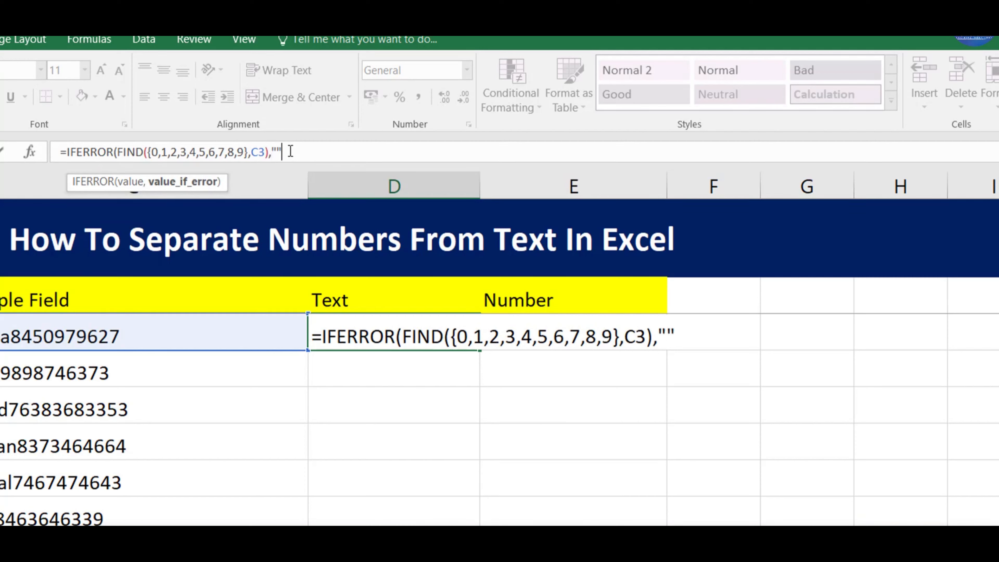
type(")")
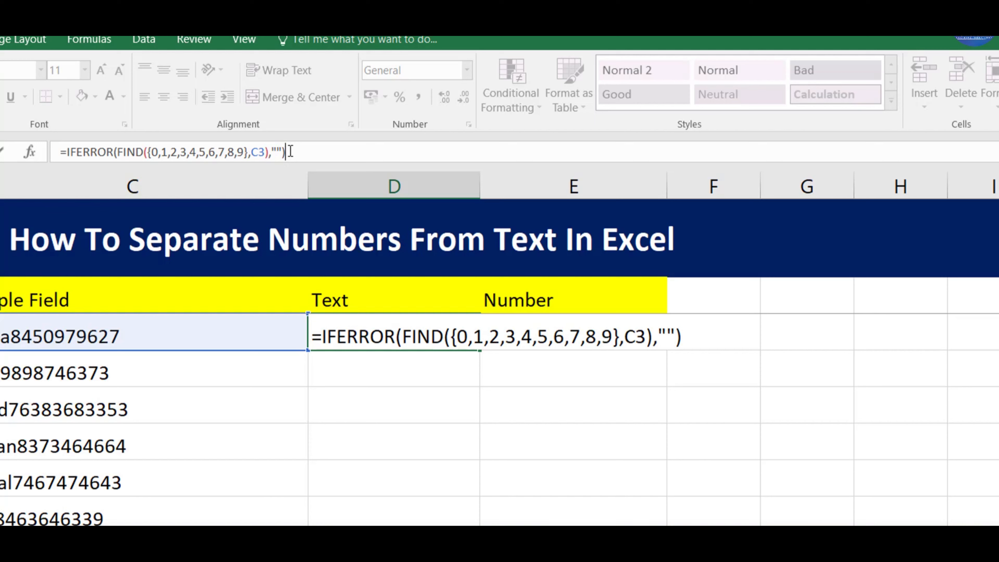
Enclose the IFERROR expression in D3 in the MIN function to get the first digit's position
left_click(68, 152)
type("MIN")
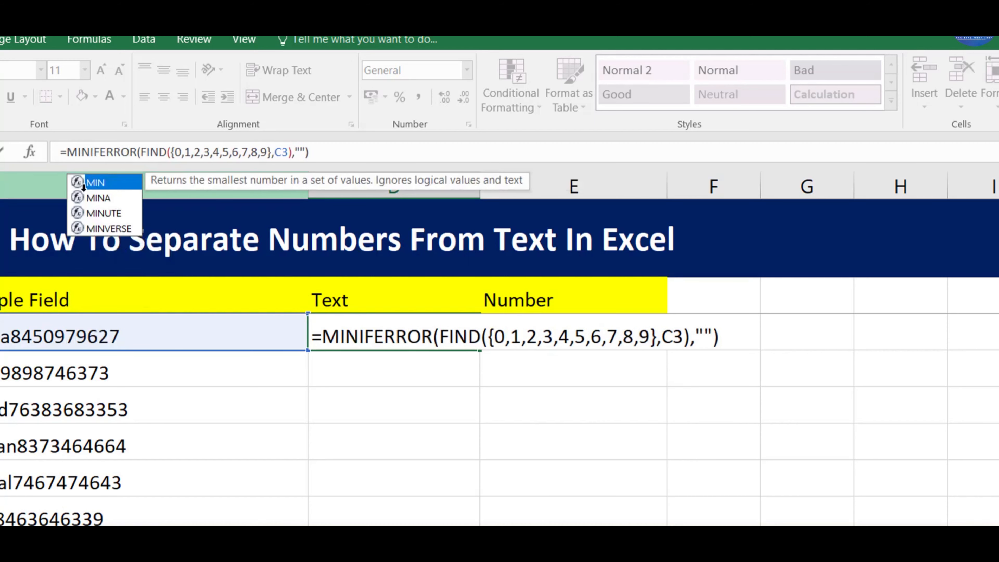
type("(")
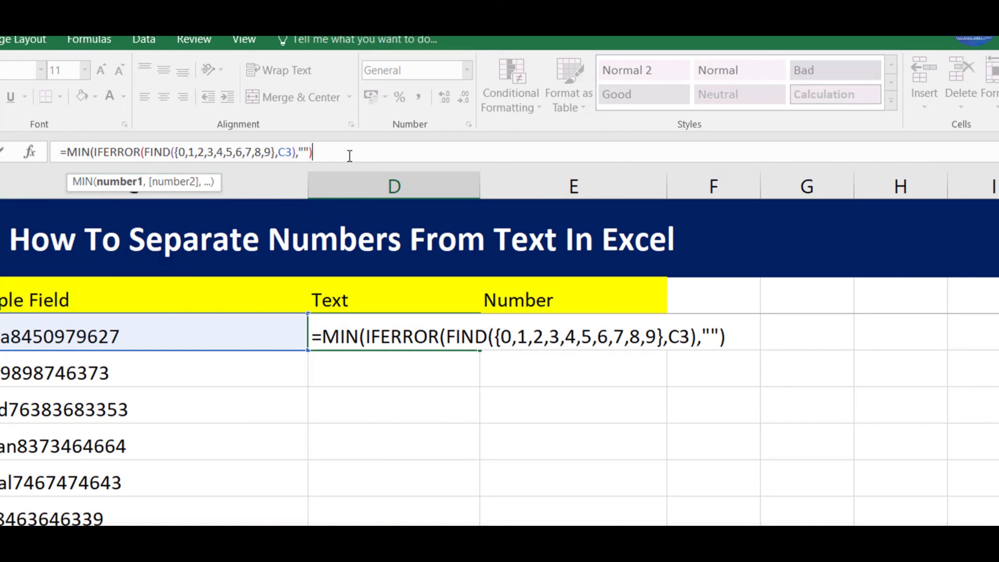
type(")")
Wrap the MIN expression in D3 in LEFT with C3 as text, subtract 1 from the position, and enter it as an array formula
left_click(66, 152)
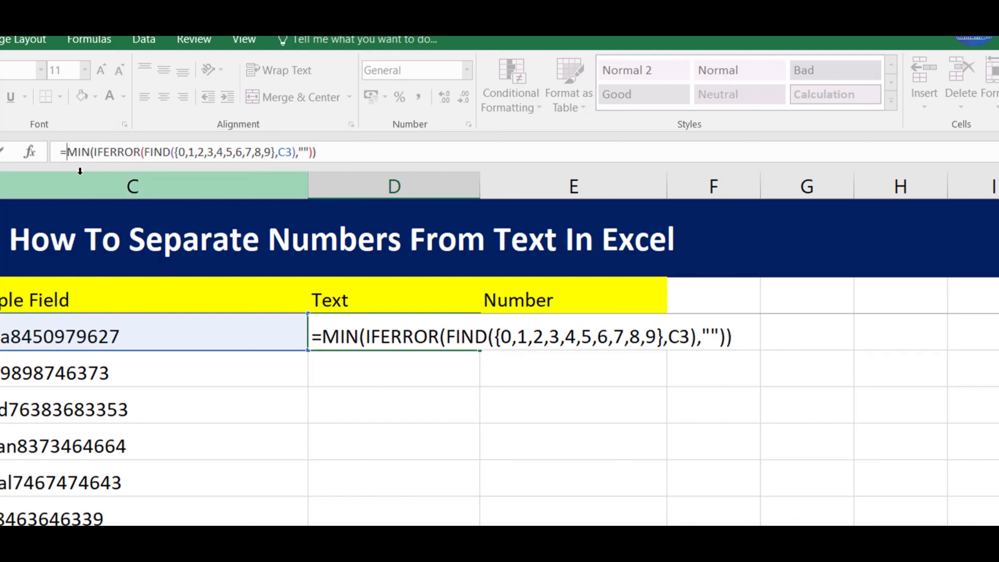
type("LEFT")
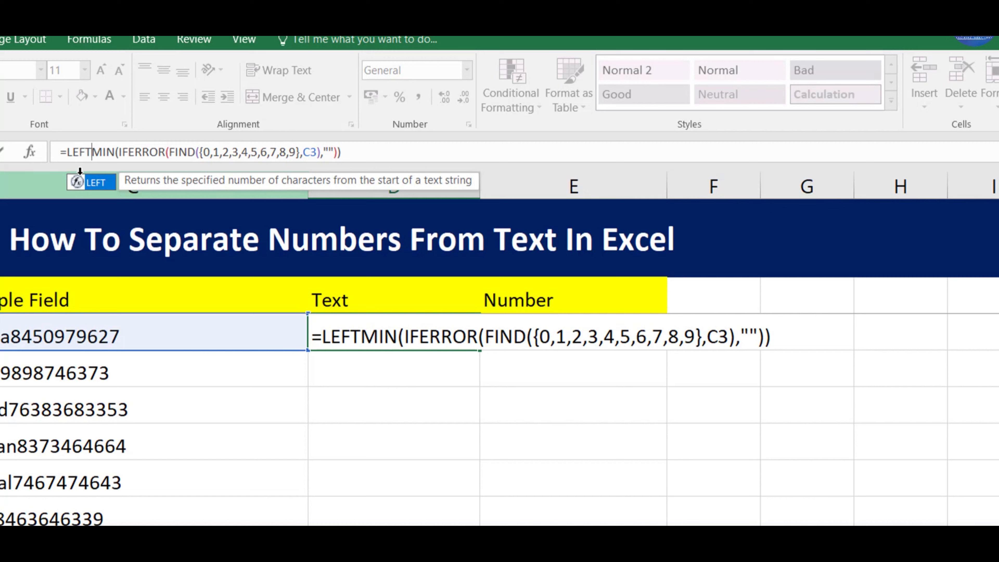
type("(")
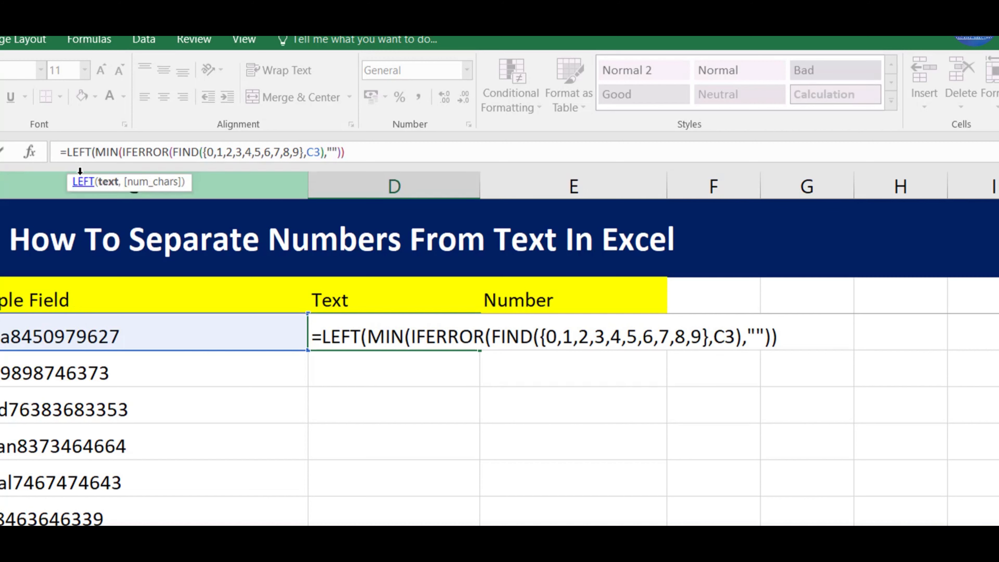
type("C3")
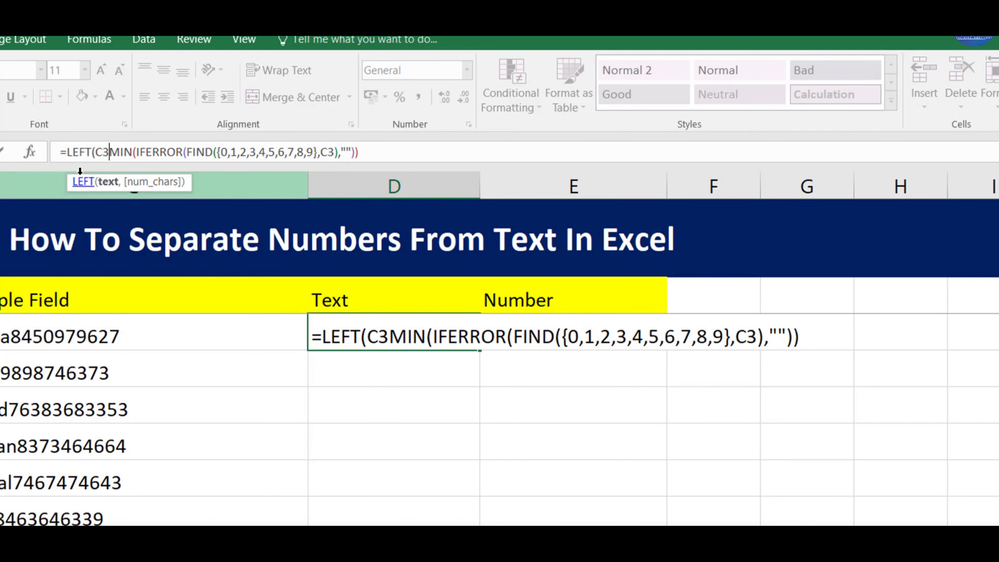
type(",")
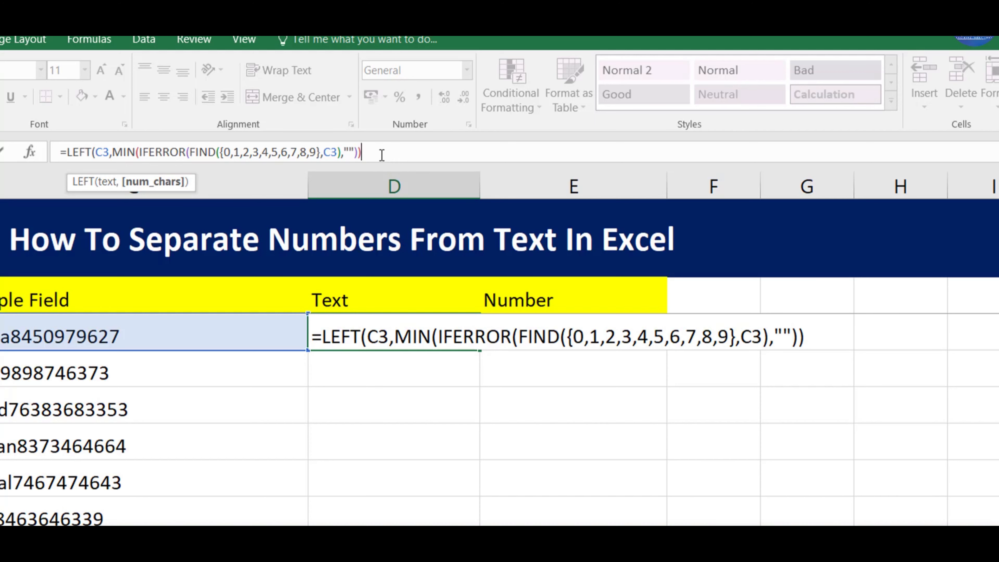
type("-1)")
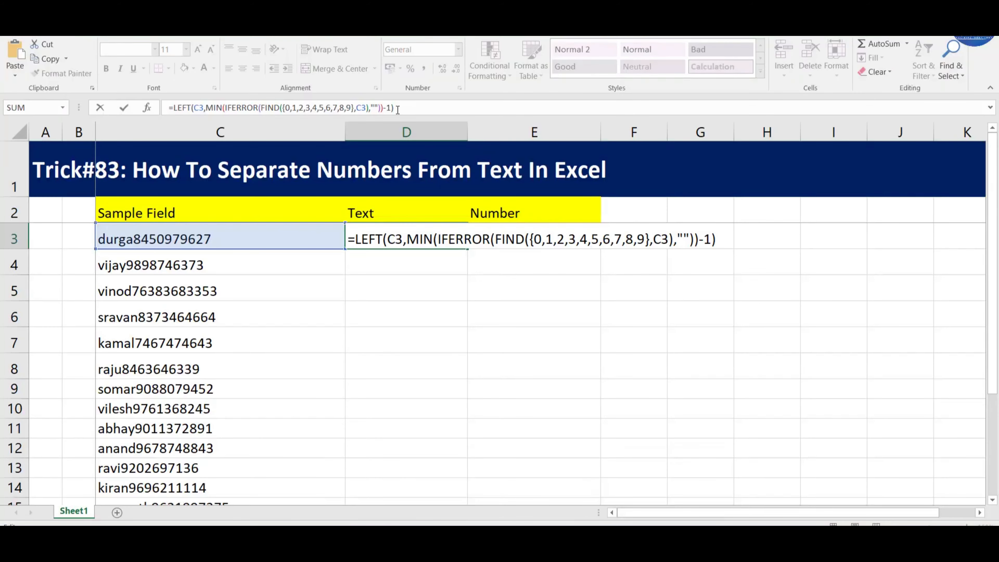
key("ctrl+shift+Return")
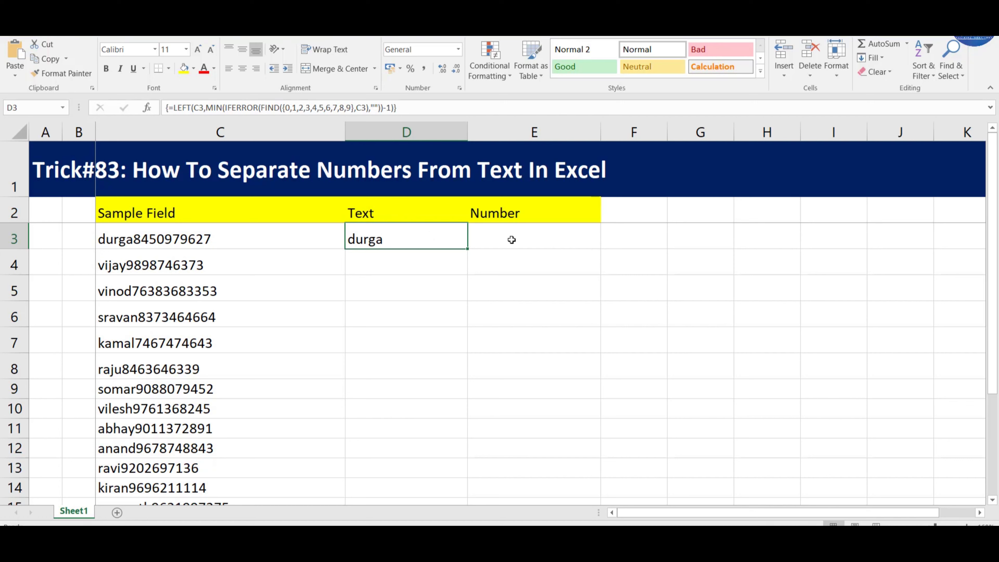
In cell E3, enter the formula =SUBSTITUTE(C3,D3,"") to remove the extracted text from the sample value
left_click(527, 240)
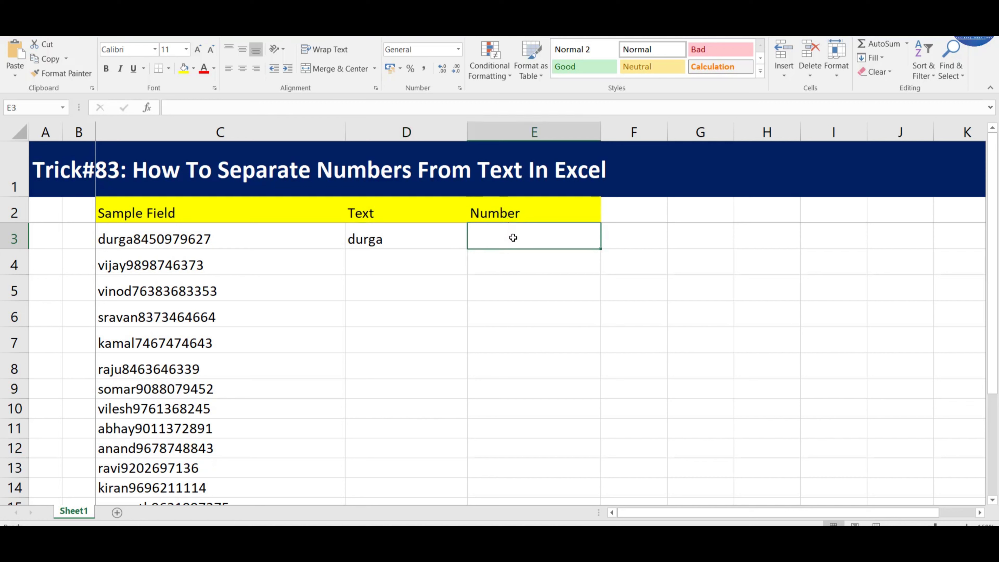
type("=")
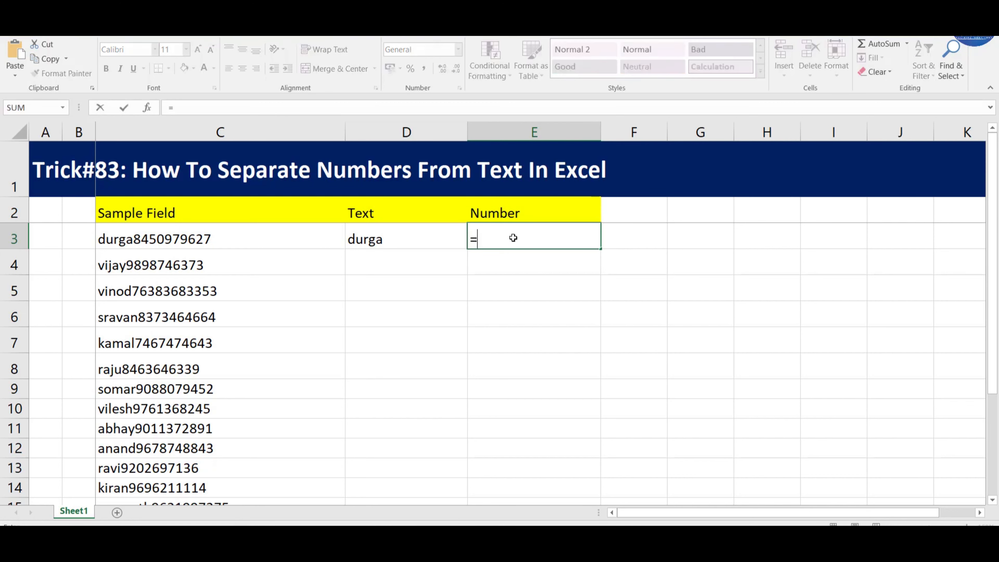
type("SUBS")
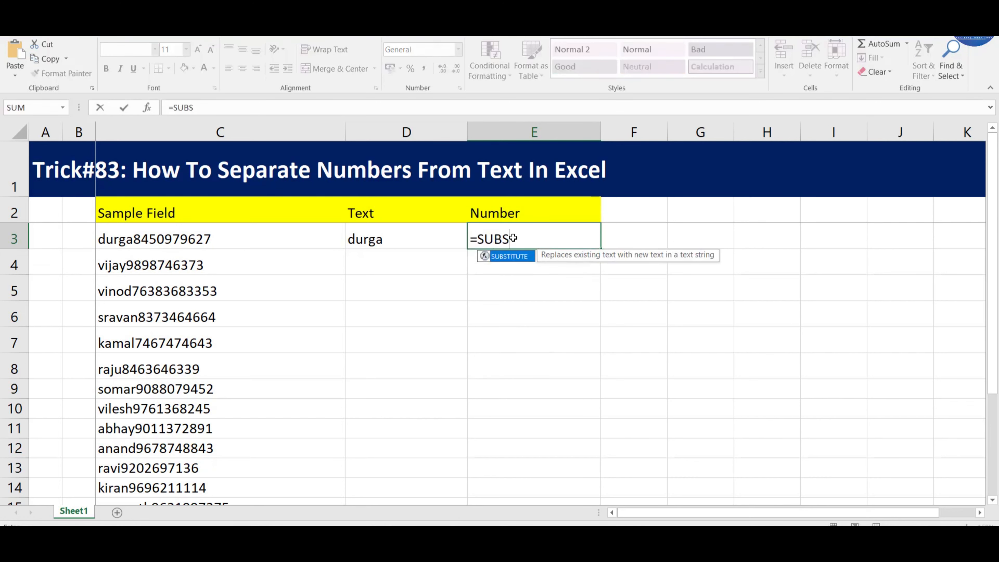
key("Tab")
left_click(312, 235)
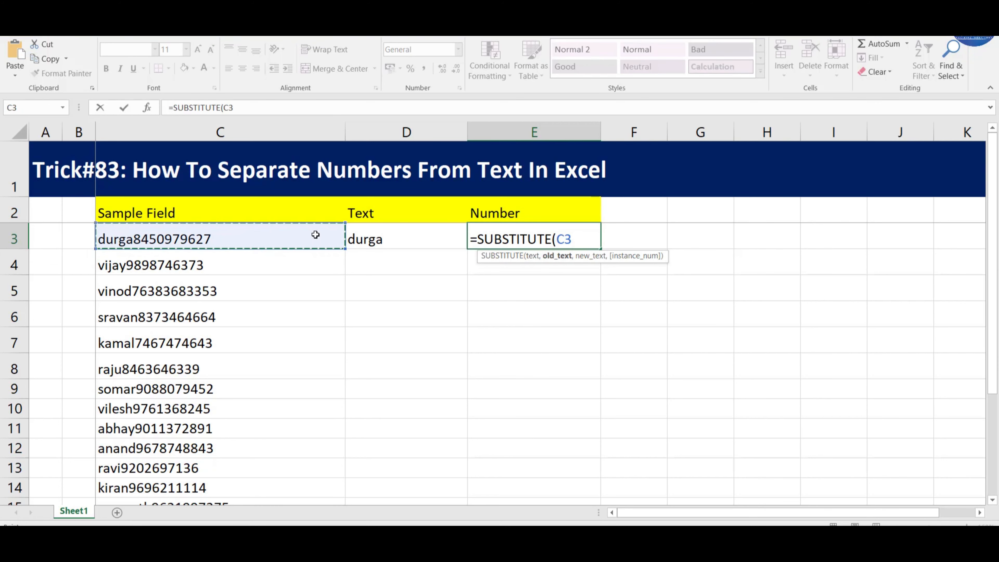
type(",")
left_click(376, 241)
type(",")
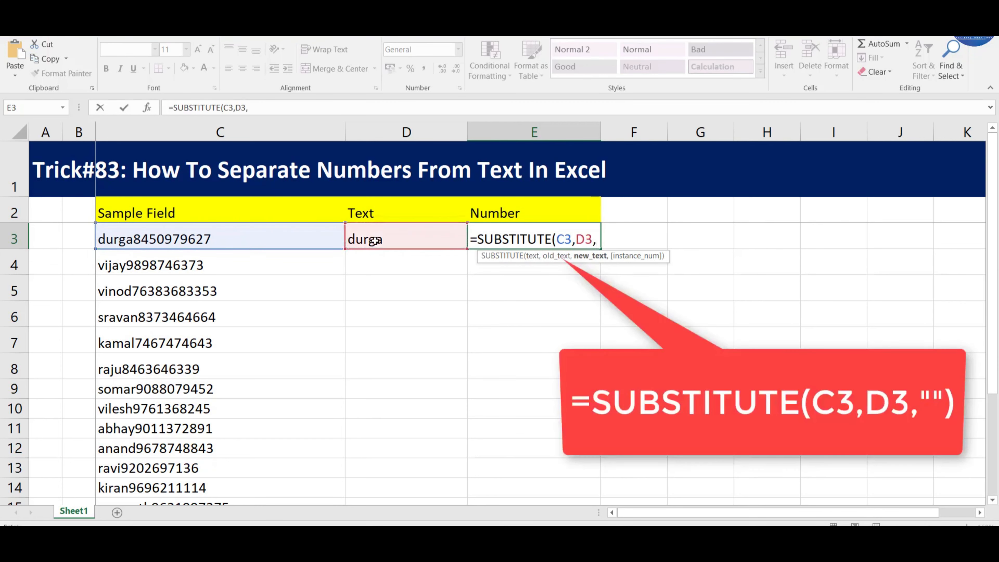
type("\"\")")
key("Return")
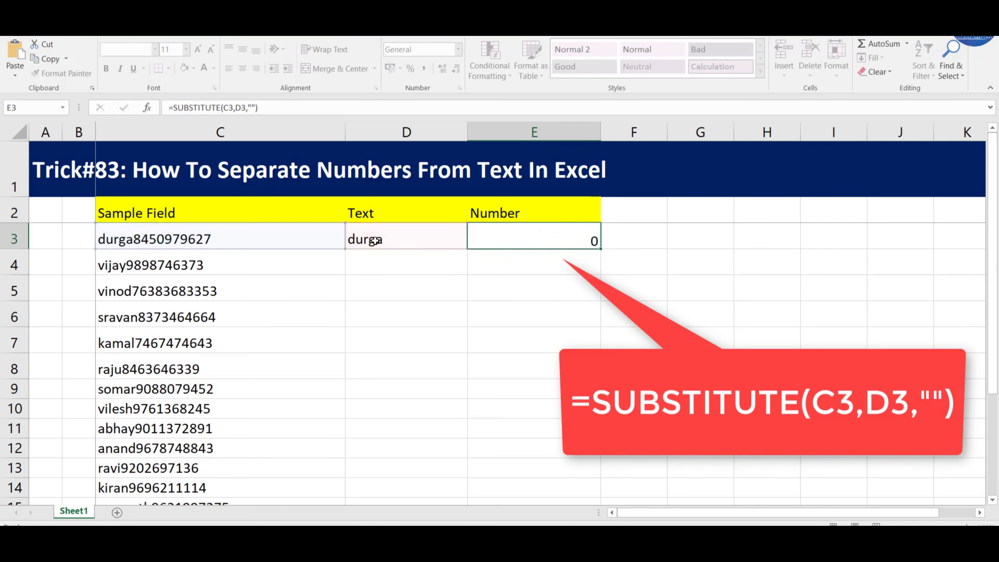
left_click(509, 233)
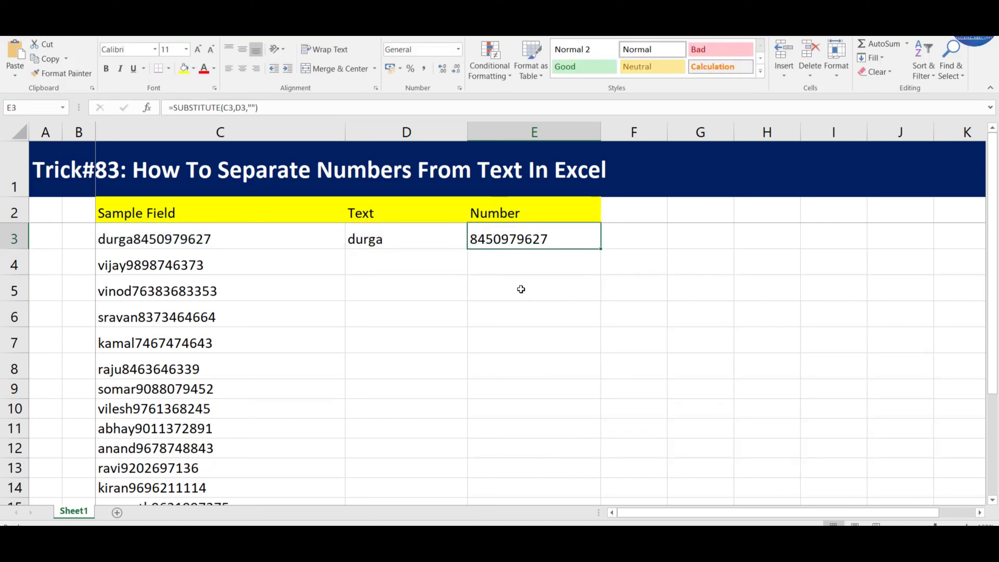
Fill the Text and Number formulas from D3:E3 down through row 18 and review the separated values
left_click_drag(442, 234, 585, 466)
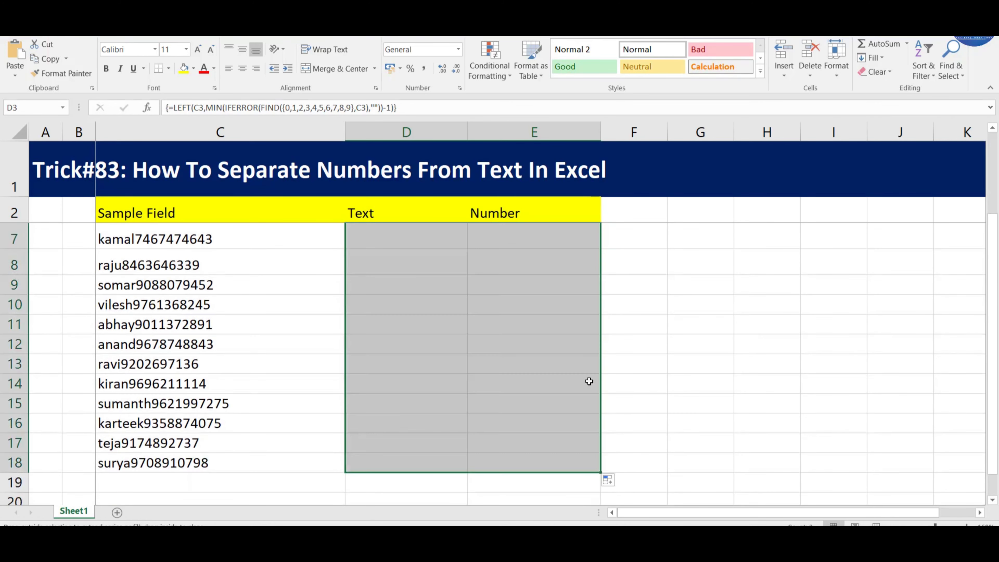
scroll(490, 409, "up", 2)
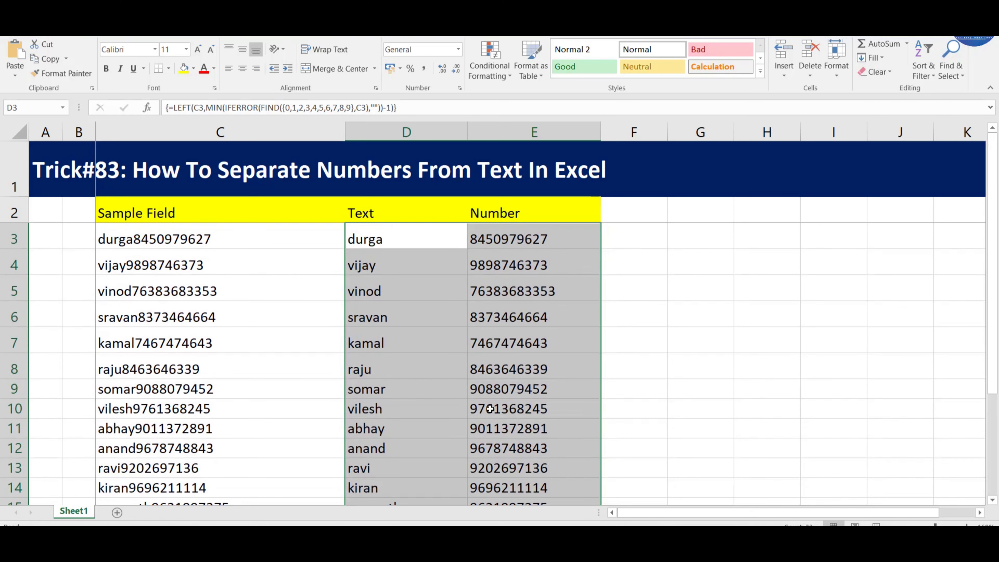
left_click(440, 321)
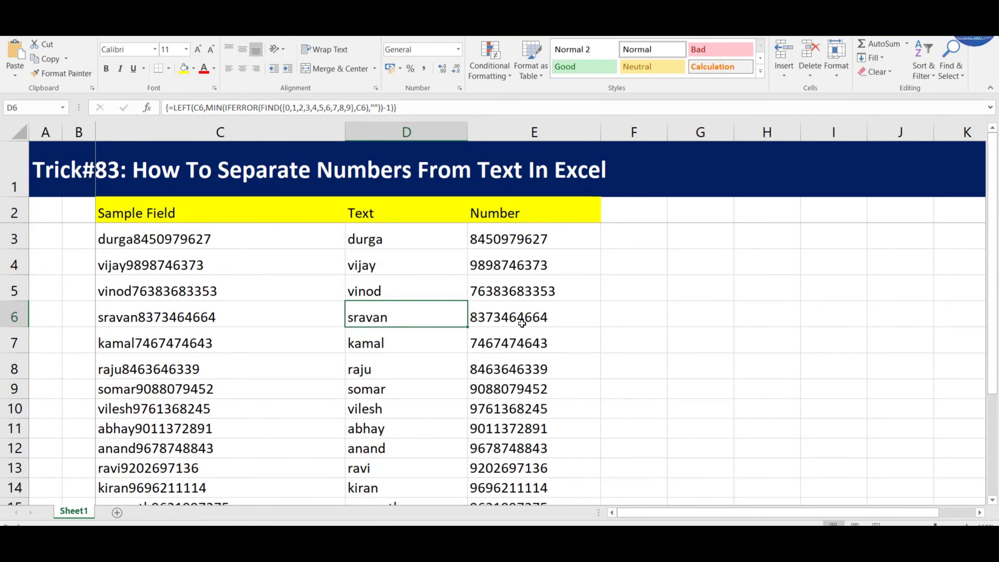
scroll(519, 331, "down", 1)
scroll(519, 331, "down", 1)
scroll(488, 331, "up", 2)
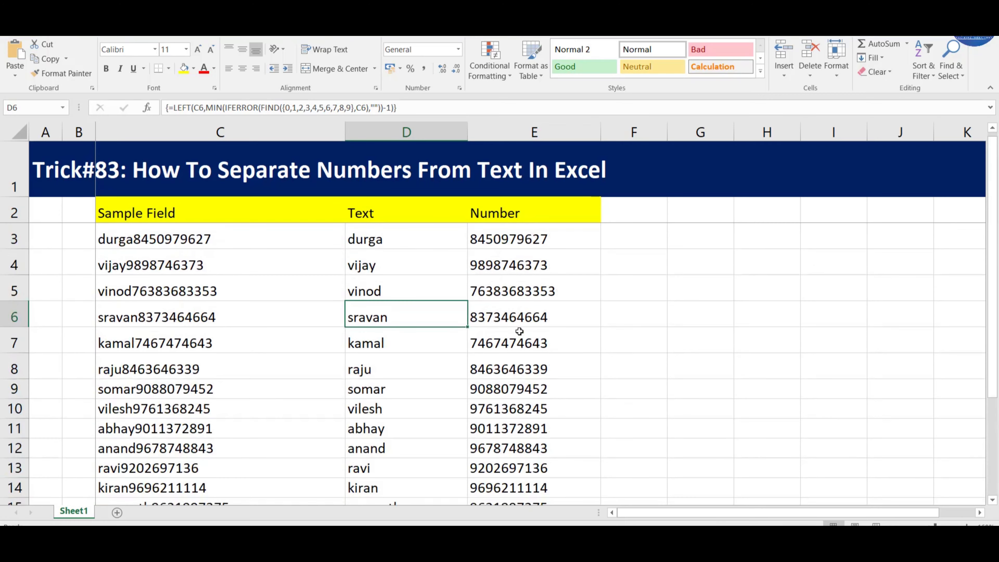